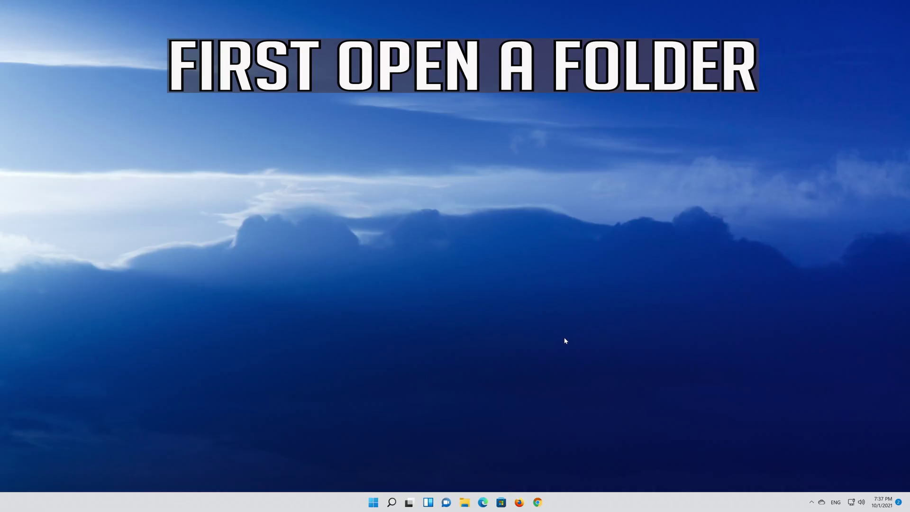
Step: Browse File Explorer to C:\Program Files\Google\Chrome\Application
{"action": "left_click", "coordinate": [465, 506]}
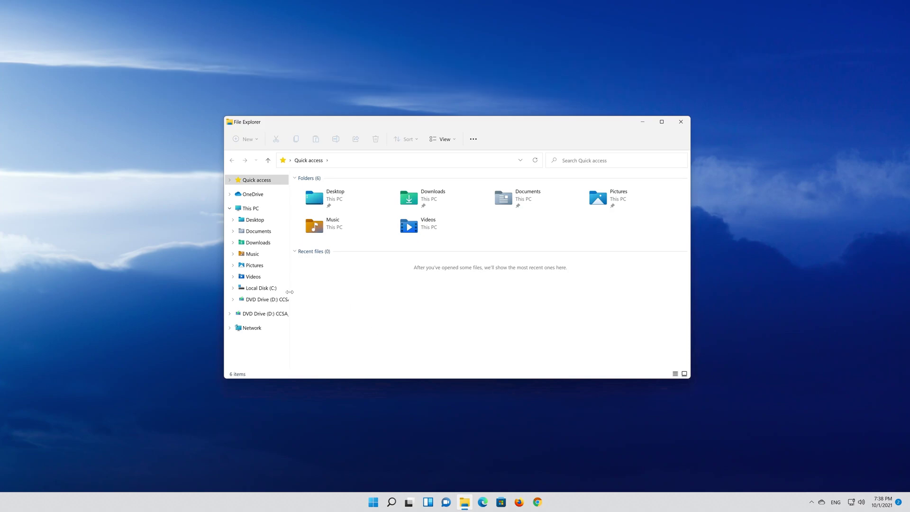
{"action": "left_click", "coordinate": [260, 288]}
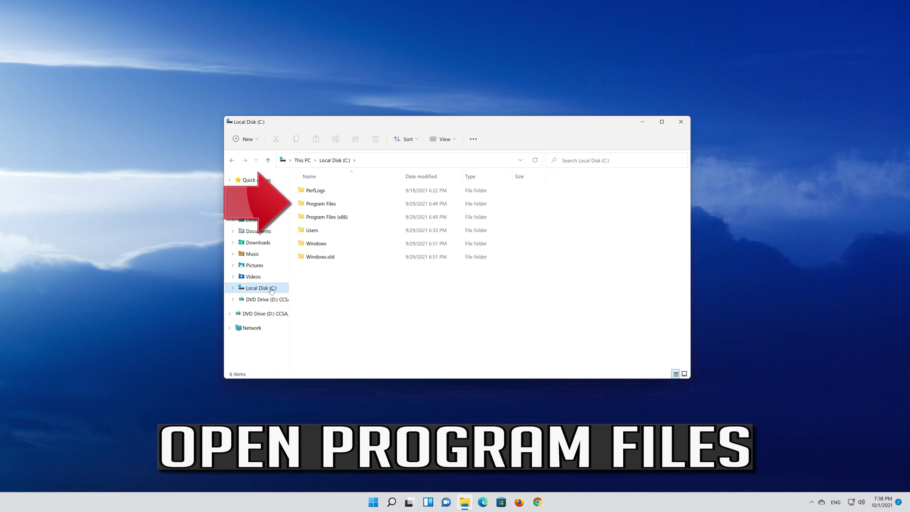
{"action": "double_click", "coordinate": [344, 204]}
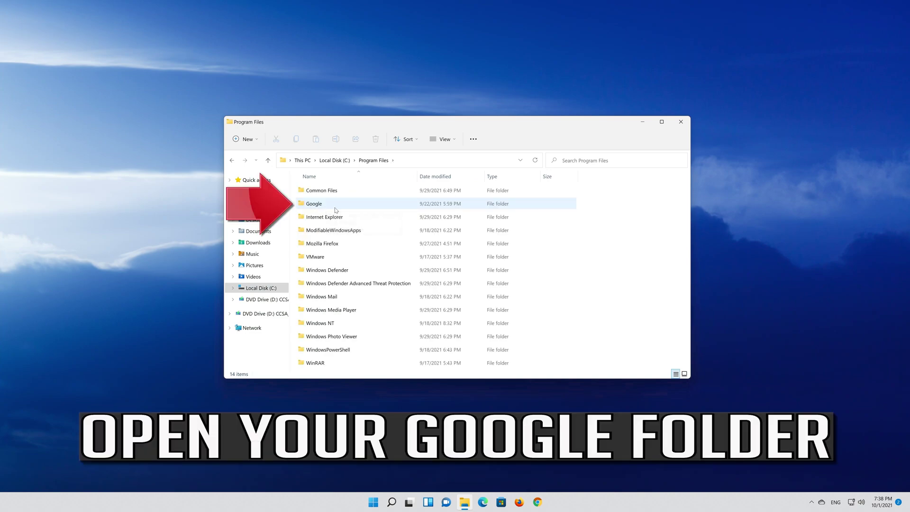
{"action": "double_click", "coordinate": [335, 205]}
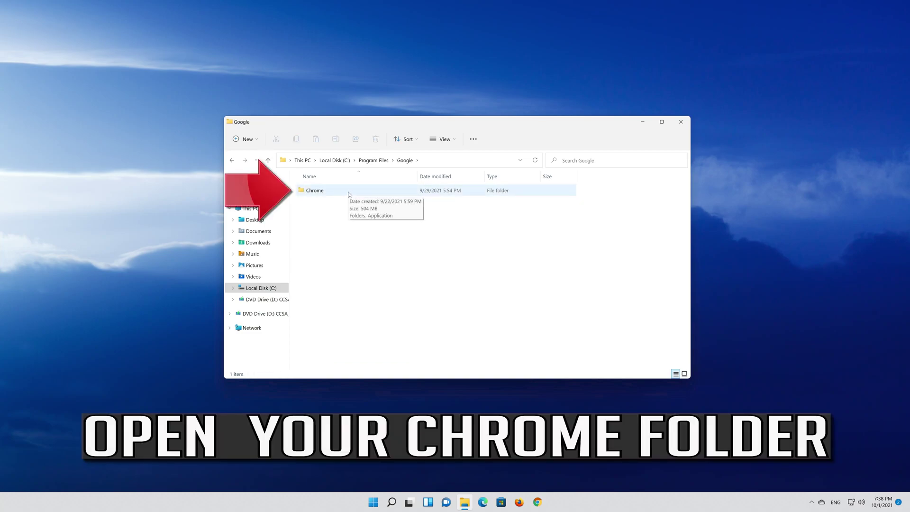
{"action": "double_click", "coordinate": [349, 192]}
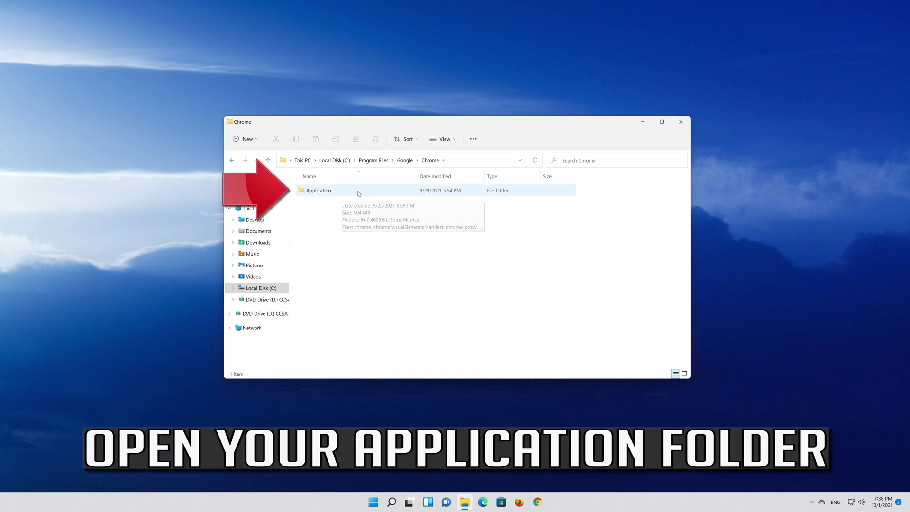
{"action": "double_click", "coordinate": [357, 192]}
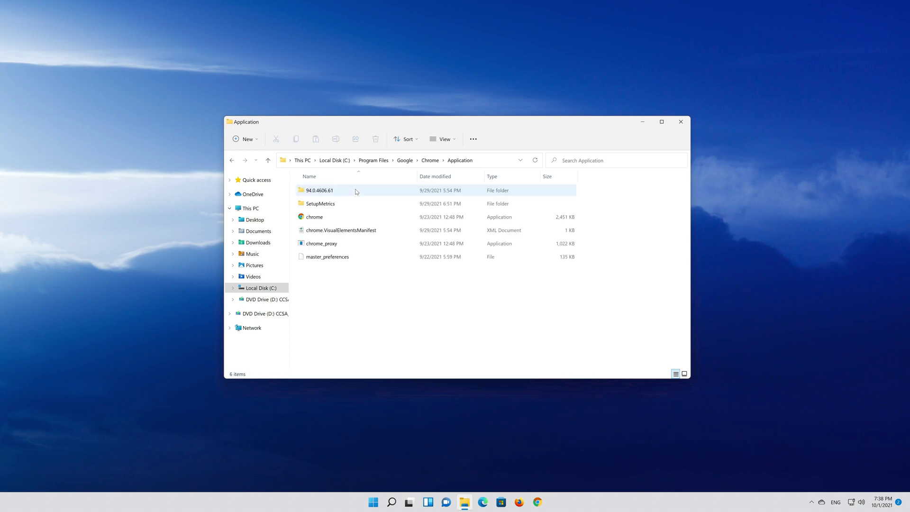
Step: Rename the chrome application file to chrome1 by appending '1' to its name
{"action": "left_click", "coordinate": [331, 216]}
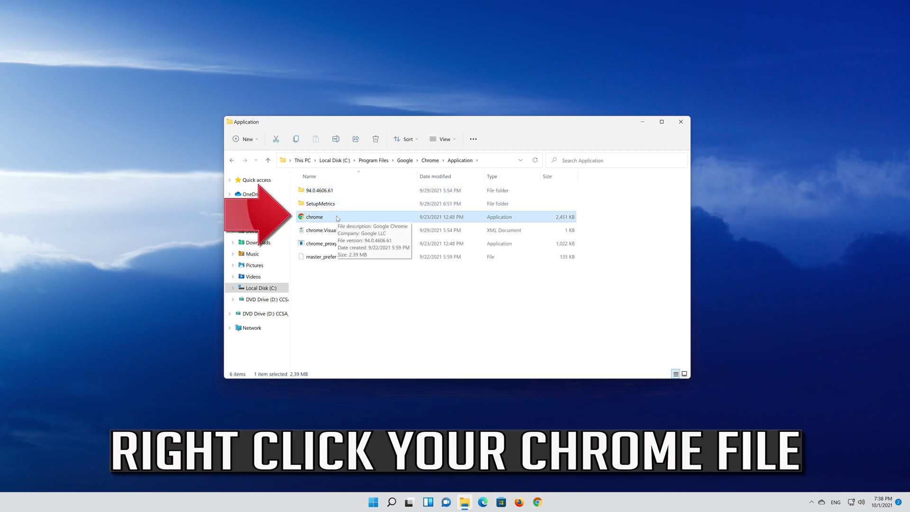
{"action": "right_click", "coordinate": [338, 217]}
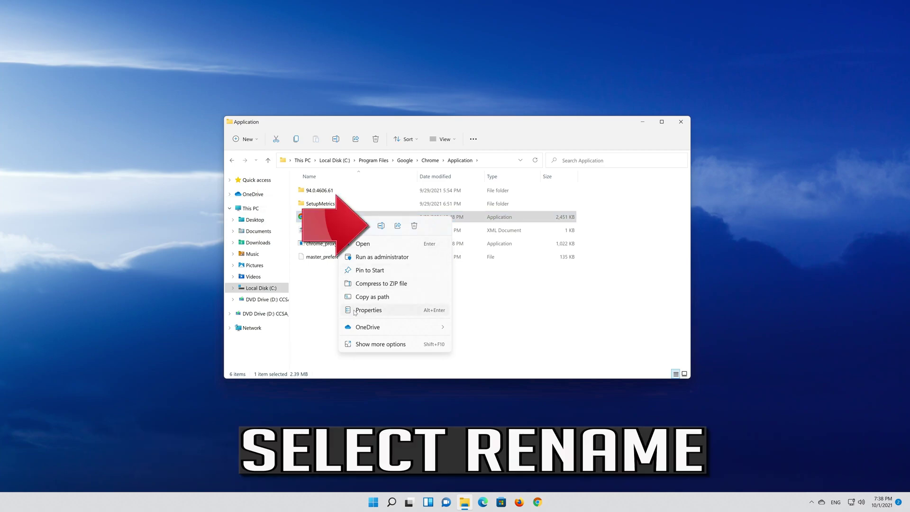
{"action": "left_click", "coordinate": [381, 226]}
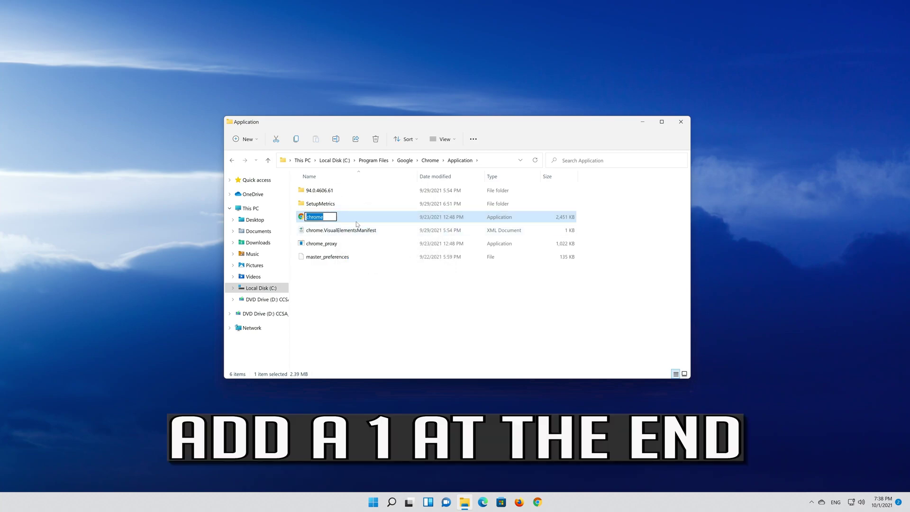
{"action": "key", "text": "End"}
{"action": "type", "text": "1"}
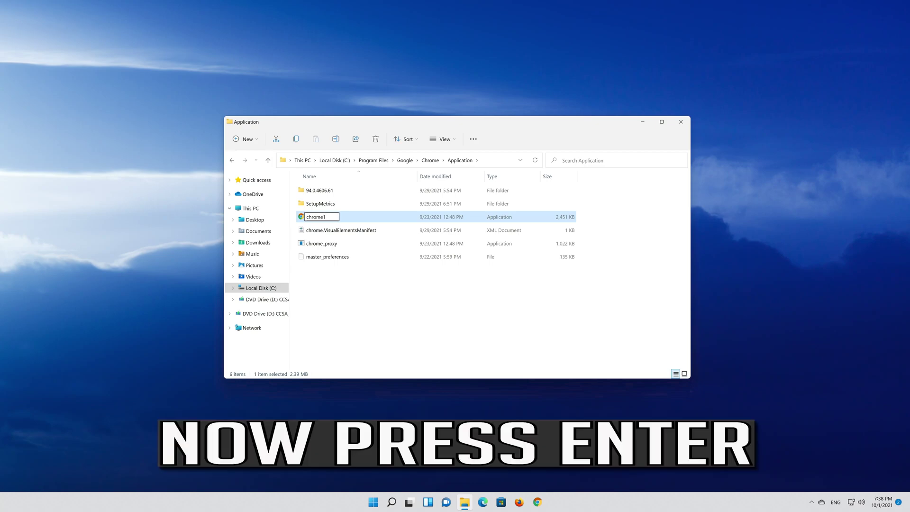
{"action": "key", "text": "Return"}
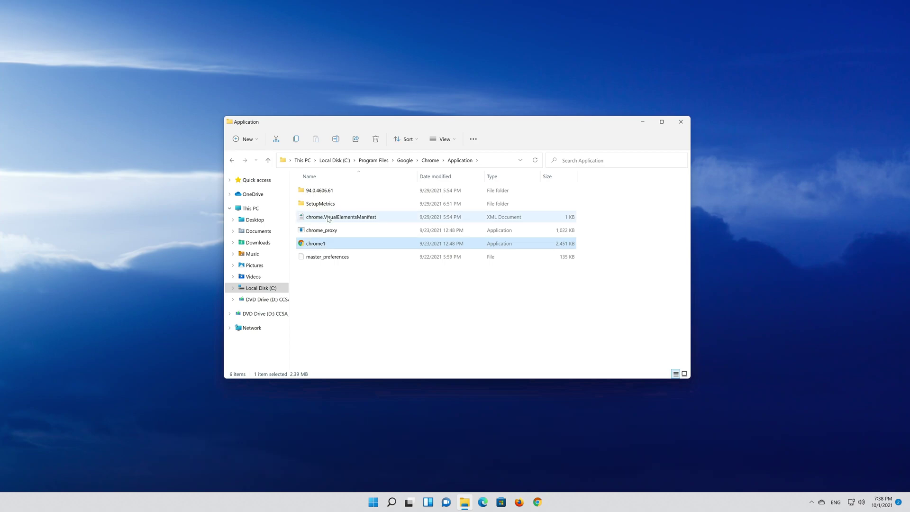
Step: Send chrome1 to the desktop as a shortcut via Show more options > Send to
{"action": "right_click", "coordinate": [320, 247]}
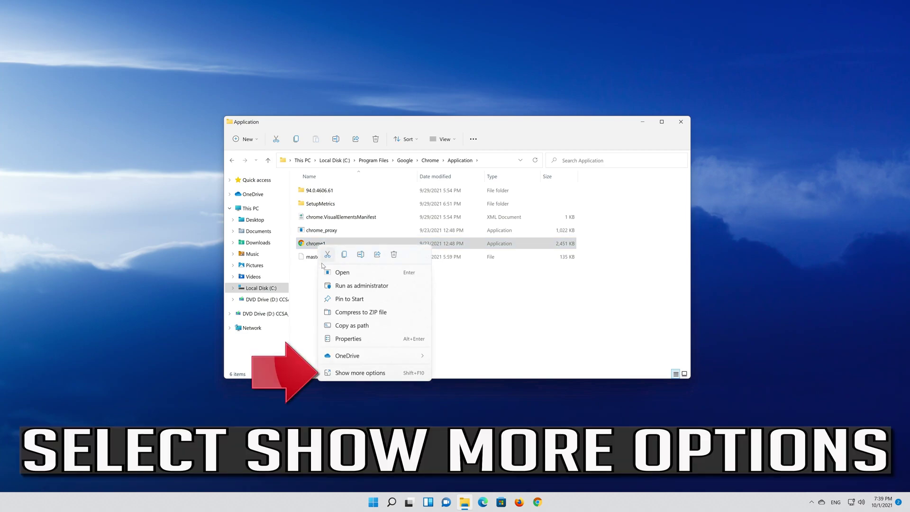
{"action": "left_click", "coordinate": [375, 374]}
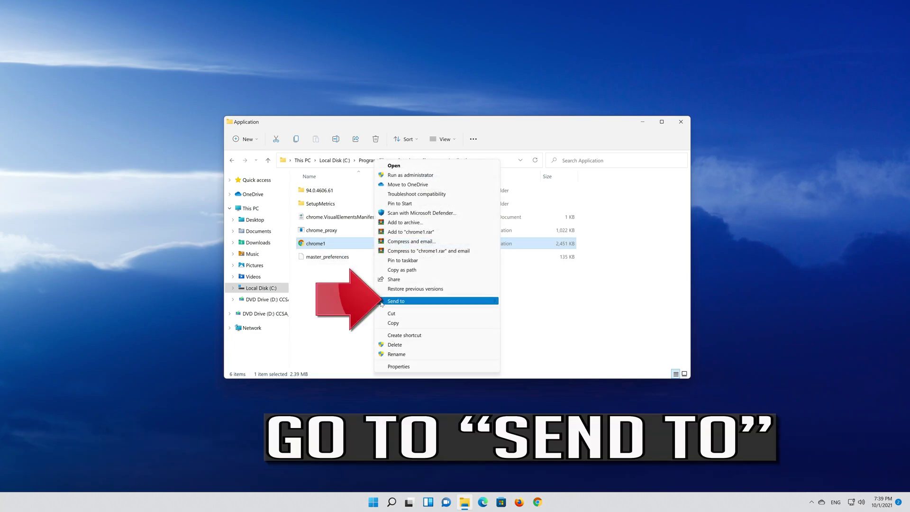
{"action": "mouse_move", "coordinate": [407, 306]}
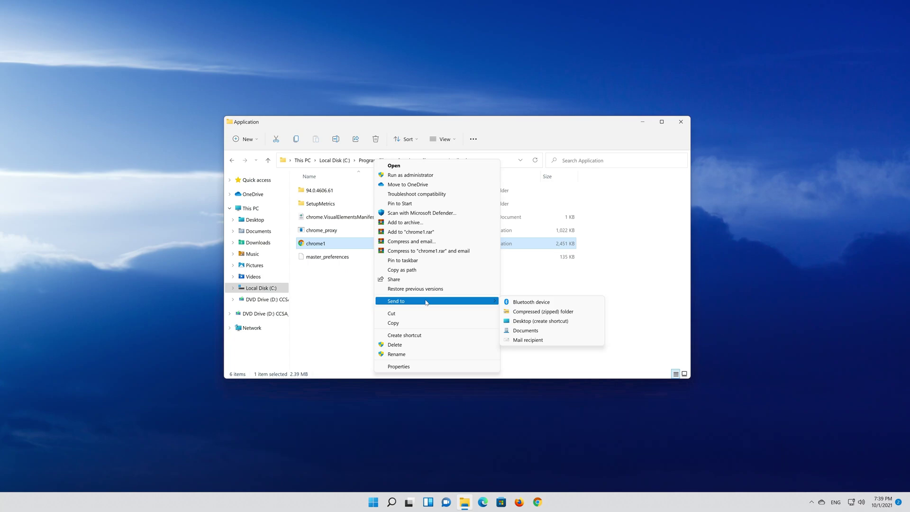
{"action": "left_click", "coordinate": [557, 322]}
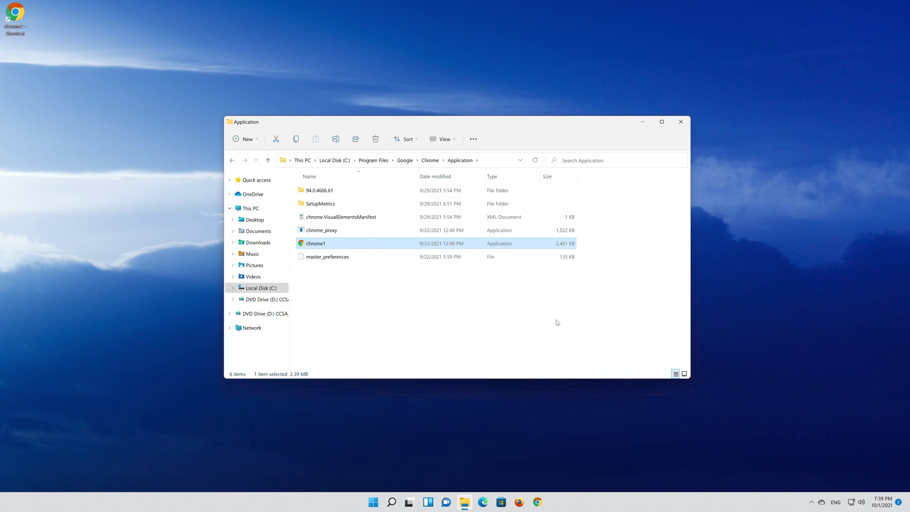
{"action": "left_click", "coordinate": [685, 125]}
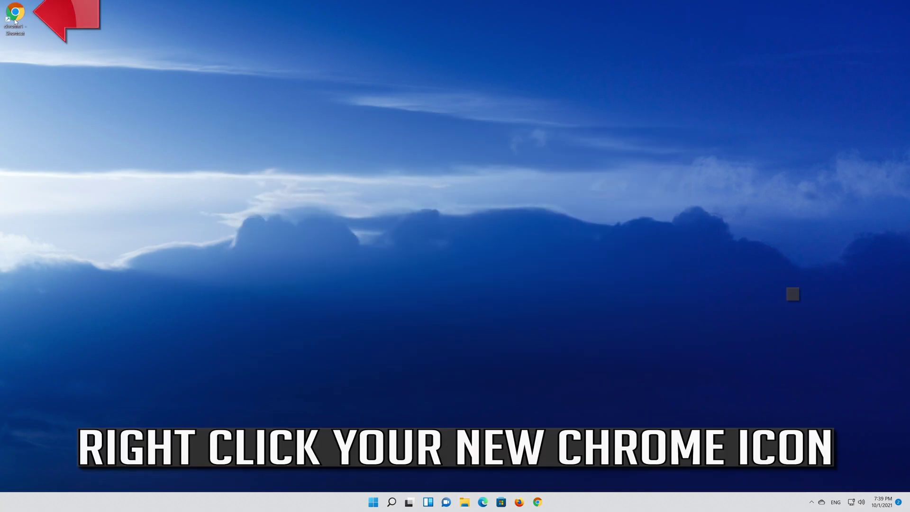
Step: Rename the new chrome1 desktop shortcut to 'Chrome'
{"action": "right_click", "coordinate": [15, 21]}
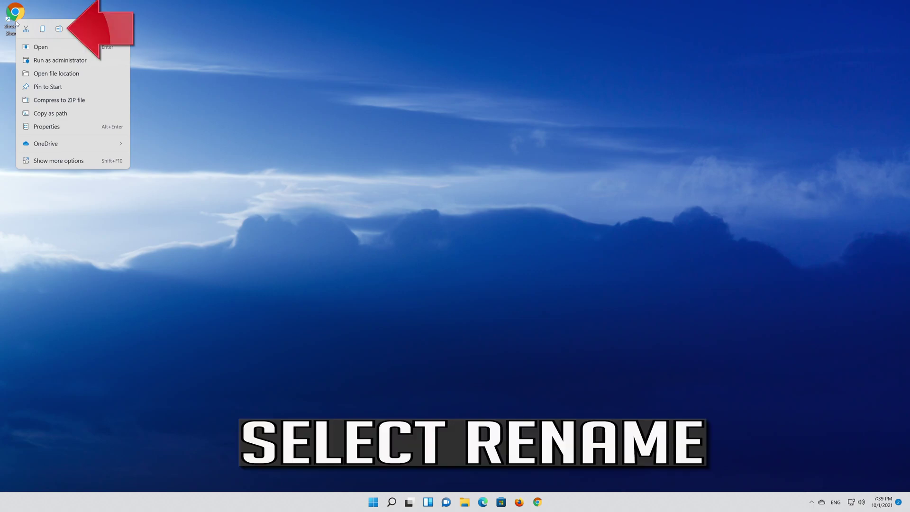
{"action": "left_click", "coordinate": [59, 29]}
{"action": "type", "text": "Chro"}
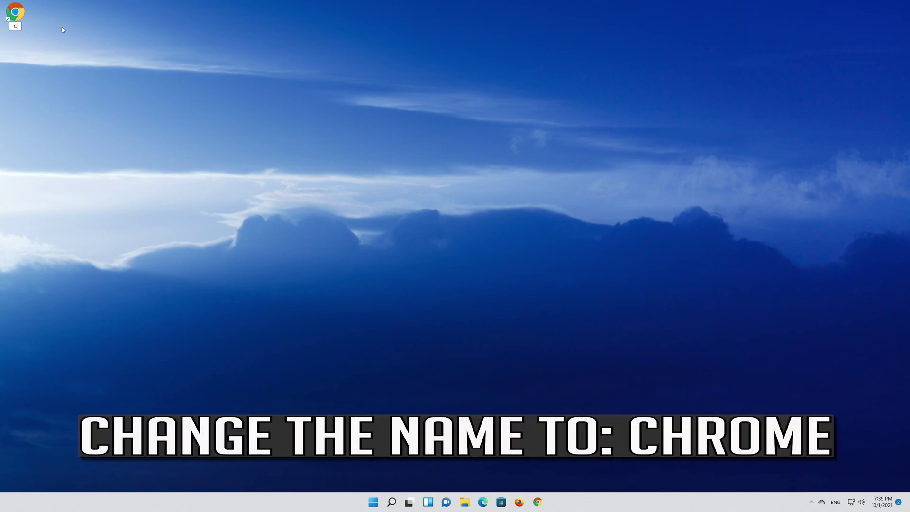
{"action": "type", "text": "me"}
{"action": "key", "text": "Return"}
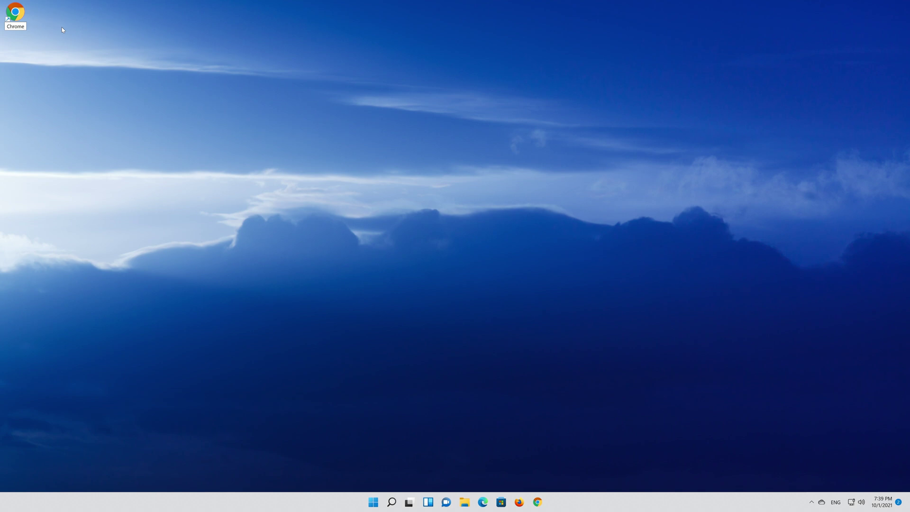
{"action": "key", "text": "Return"}
Step: Launch Chrome from the renamed desktop shortcut, then close the browser window
{"action": "double_click", "coordinate": [17, 18]}
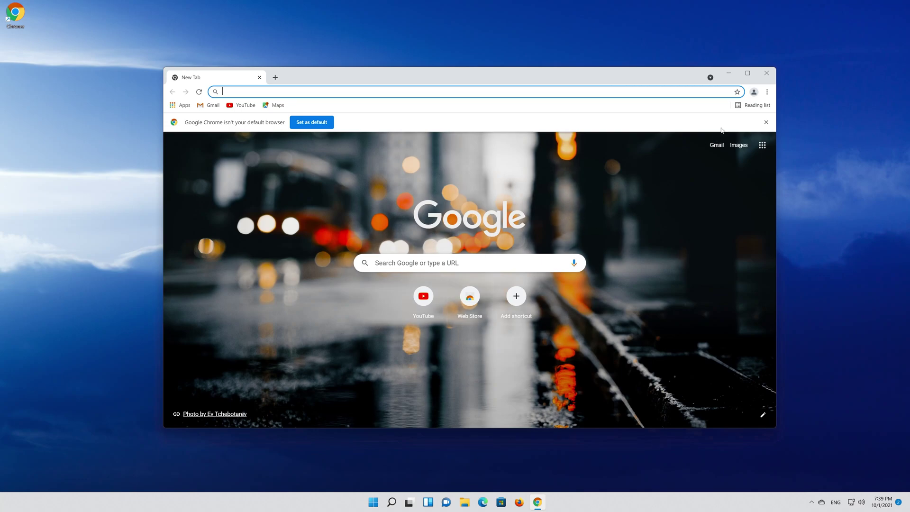
{"action": "left_click", "coordinate": [775, 72]}
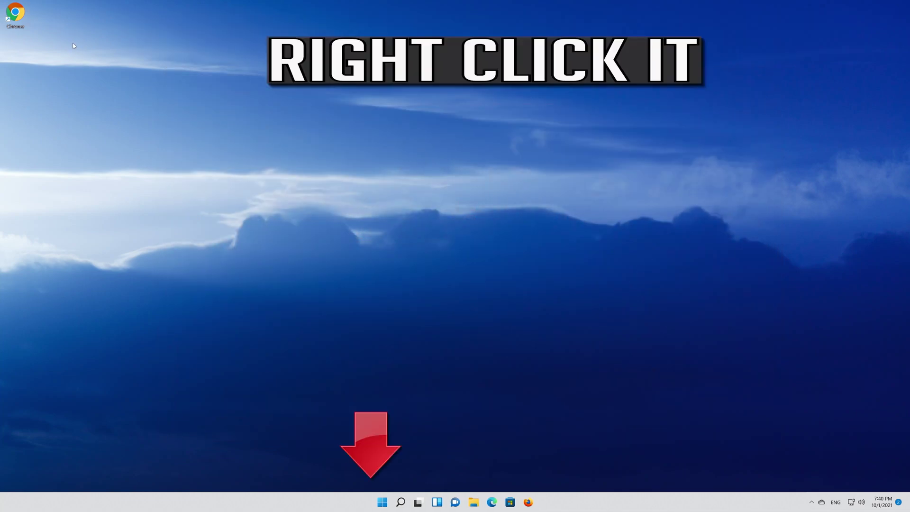
Step: Pin the Chrome desktop shortcut to the taskbar via Show more options
{"action": "right_click", "coordinate": [9, 18]}
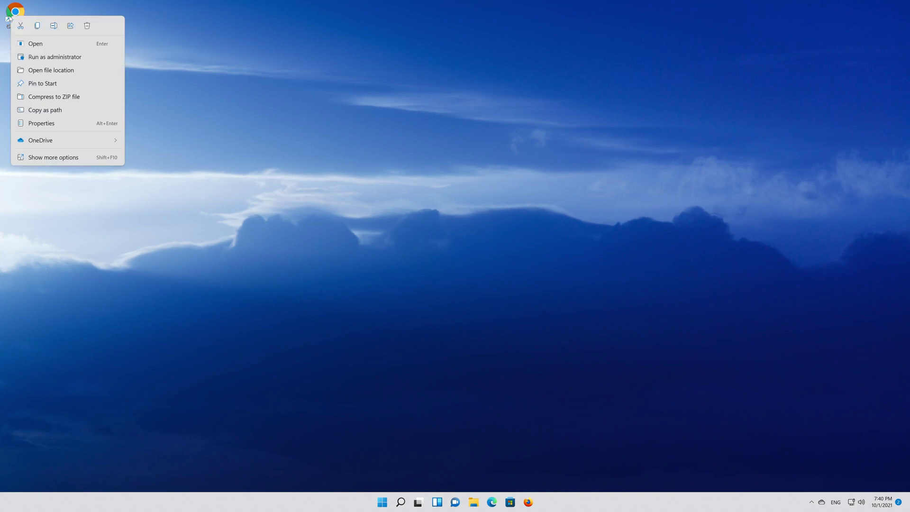
{"action": "left_click", "coordinate": [76, 159]}
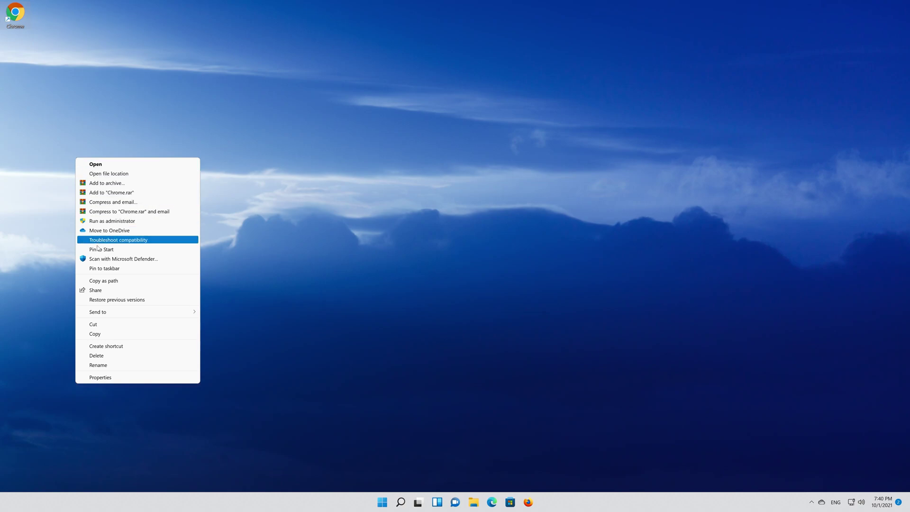
{"action": "left_click", "coordinate": [131, 274]}
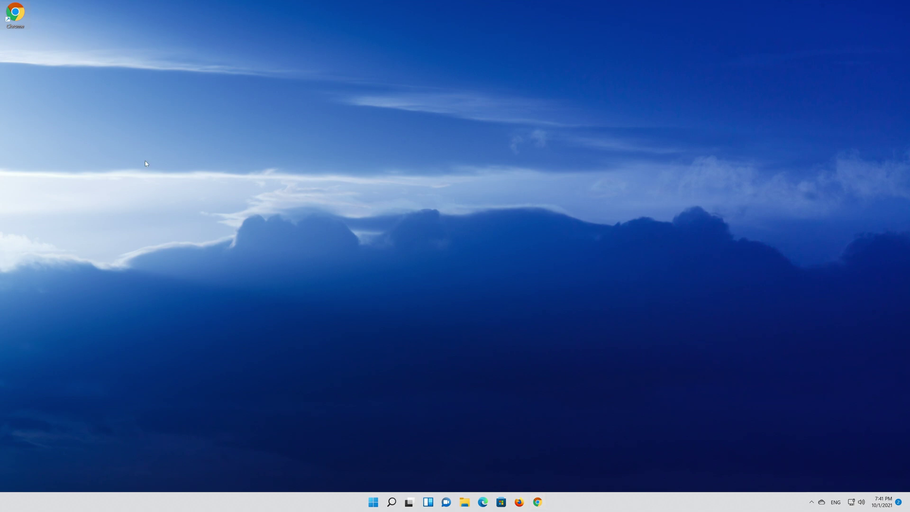
Step: Delete the Chrome desktop shortcut and check the pinned Chrome on the taskbar
{"action": "left_click_drag", "start_coordinate": [90, 81], "coordinate": [8, 17]}
{"action": "right_click", "coordinate": [9, 16]}
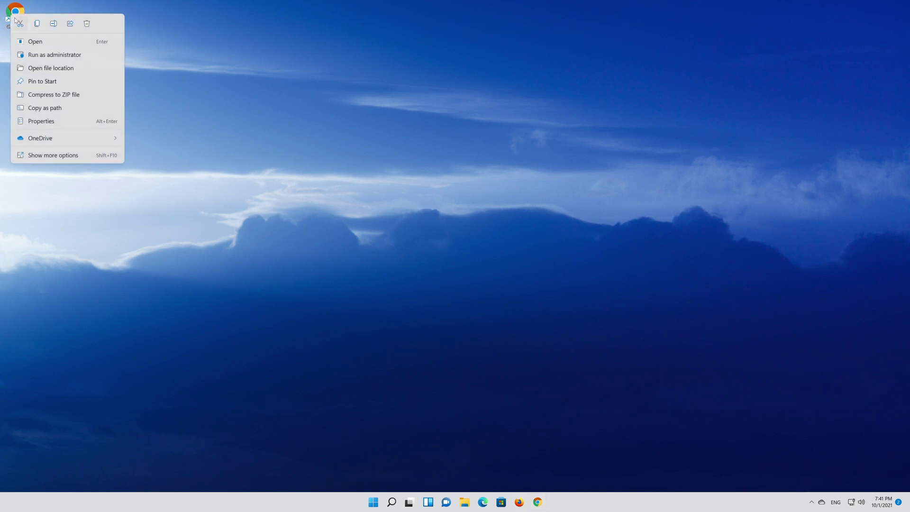
{"action": "left_click", "coordinate": [90, 25]}
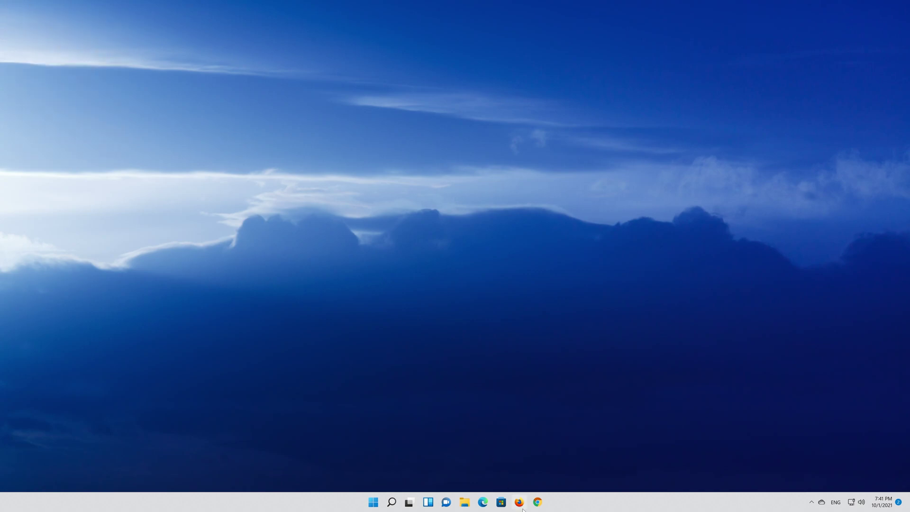
{"action": "left_click", "coordinate": [537, 503]}
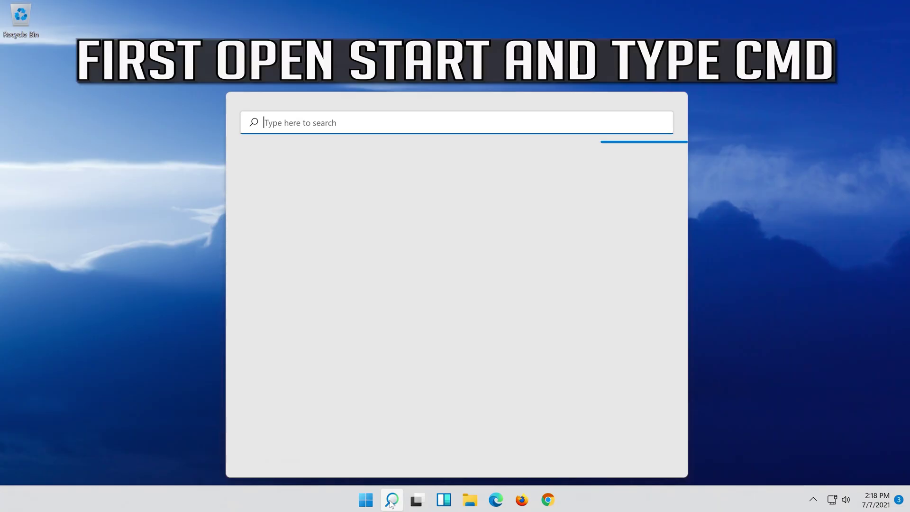
Step: Search for cmd and run Command Prompt as administrator, approving the UAC prompt
{"action": "type", "text": "cmd"}
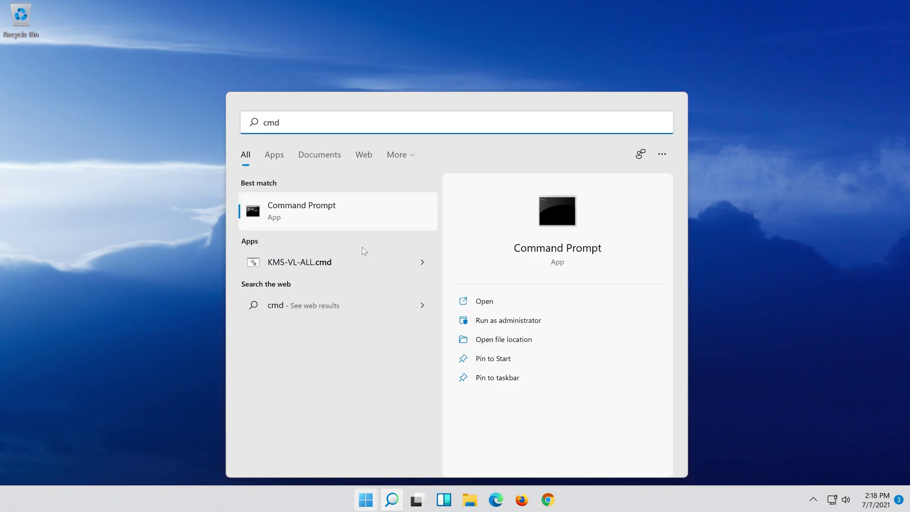
{"action": "right_click", "coordinate": [375, 212]}
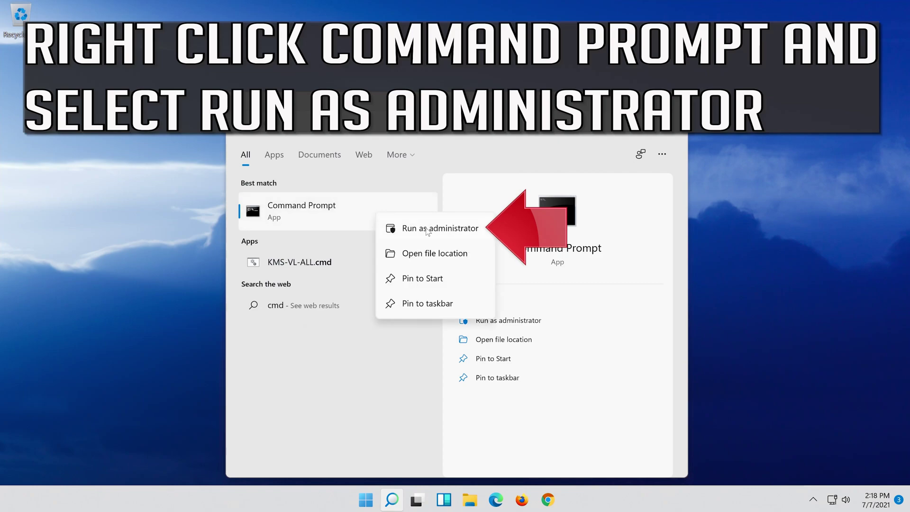
{"action": "left_click", "coordinate": [452, 231]}
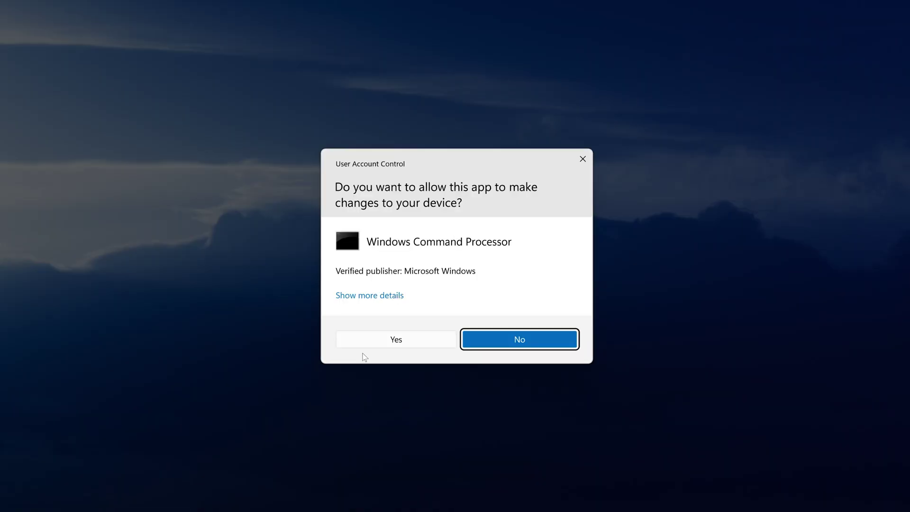
{"action": "left_click", "coordinate": [406, 338]}
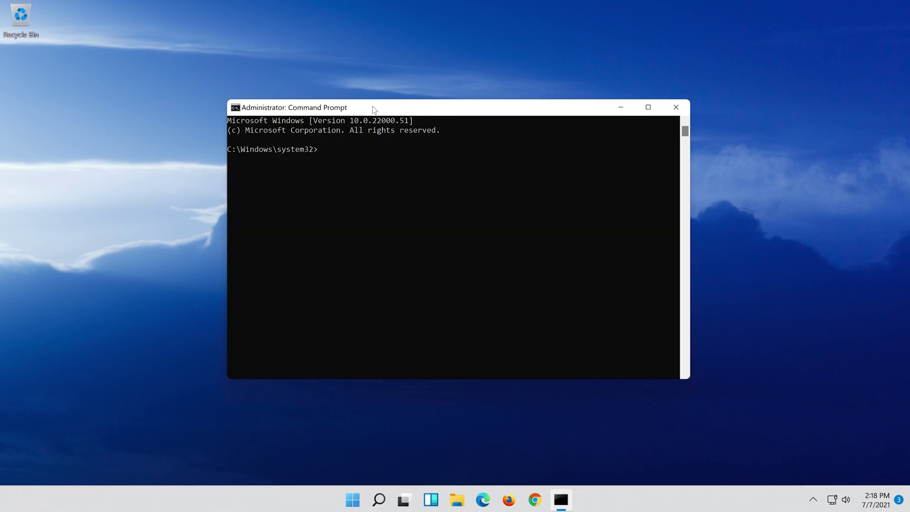
Step: Run netsh int ip reset c:\resetlog.txt at the administrator prompt
{"action": "type", "text": "n"}
{"action": "type", "text": "et"}
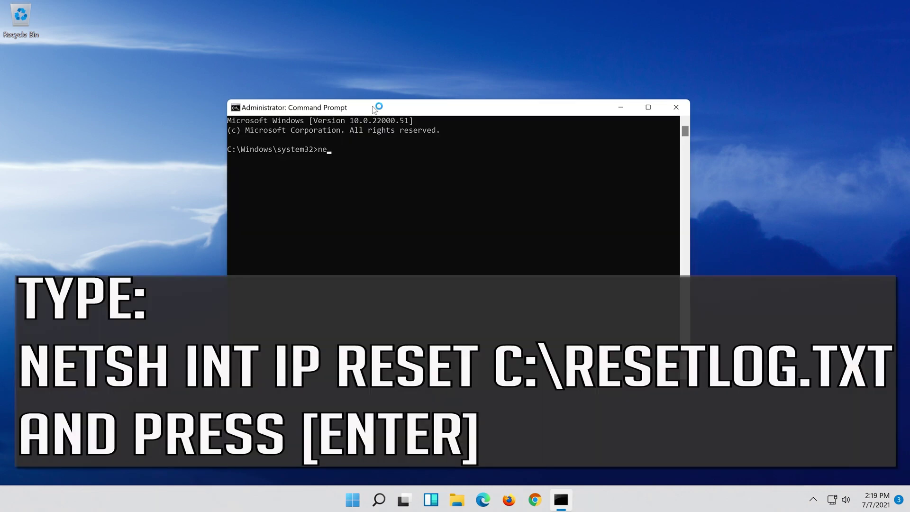
{"action": "type", "text": "sh int ip reset c:\\reset"}
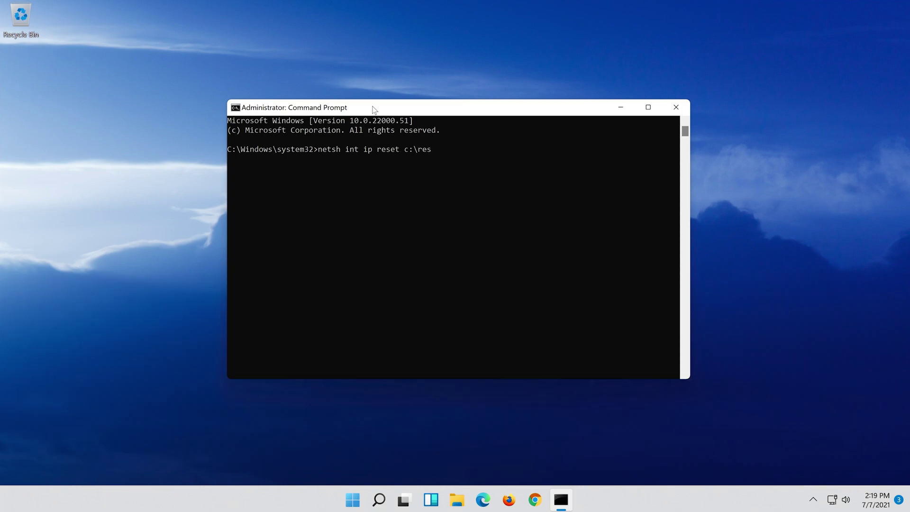
{"action": "type", "text": "log.txt"}
{"action": "key", "text": "Return"}
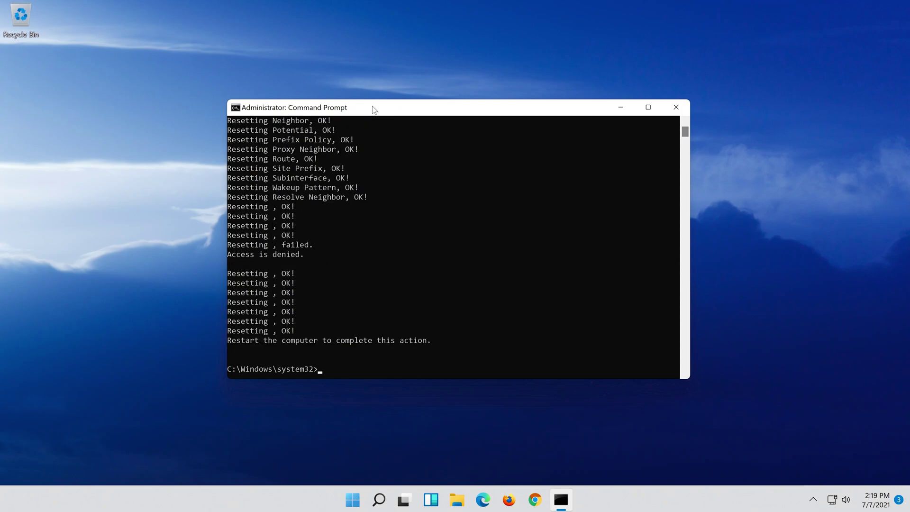
Step: Run netsh winsock reset and ipconfig /flushdns, then exit Command Prompt
{"action": "type", "text": "n"}
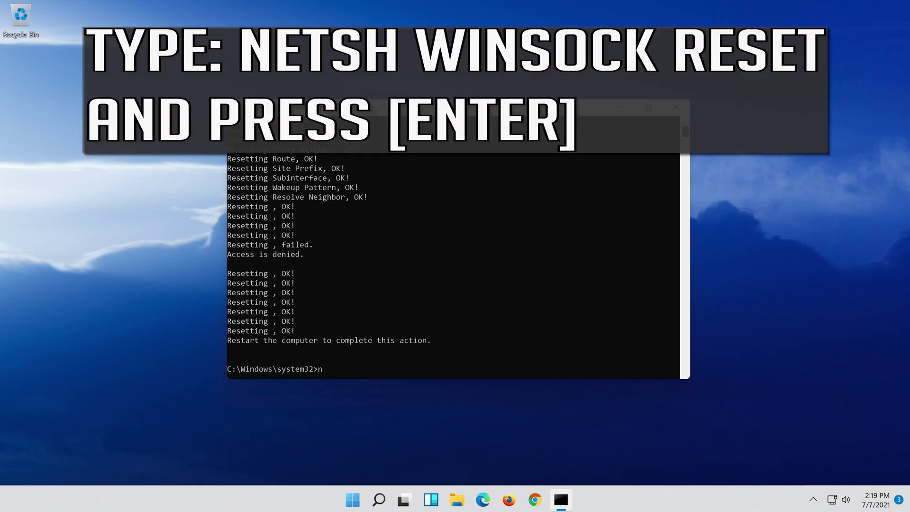
{"action": "type", "text": "retsh winsock reset"}
{"action": "key", "text": "Return"}
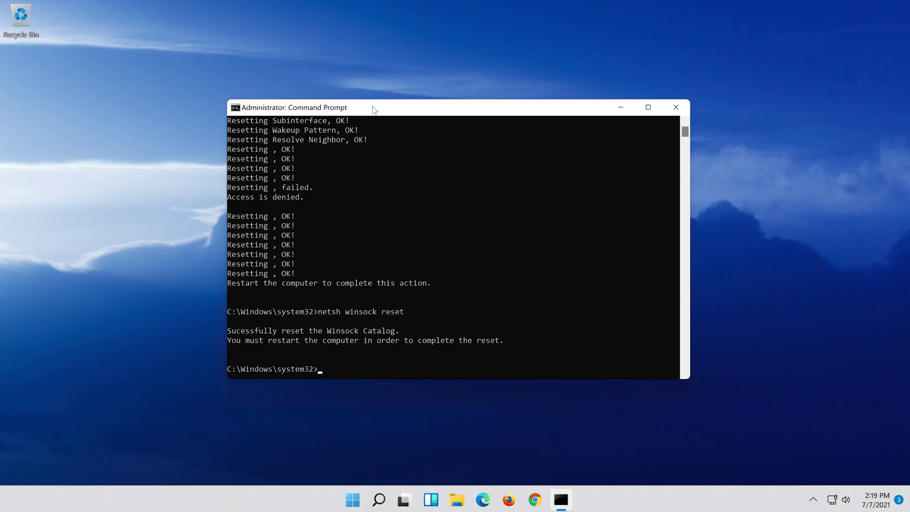
{"action": "type", "text": "ipconfig"}
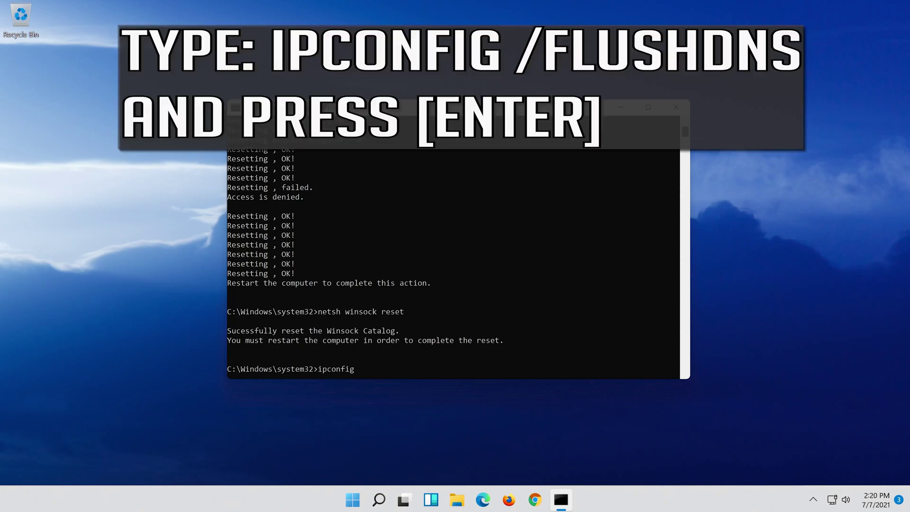
{"action": "type", "text": " /flushdns"}
{"action": "key", "text": "Return"}
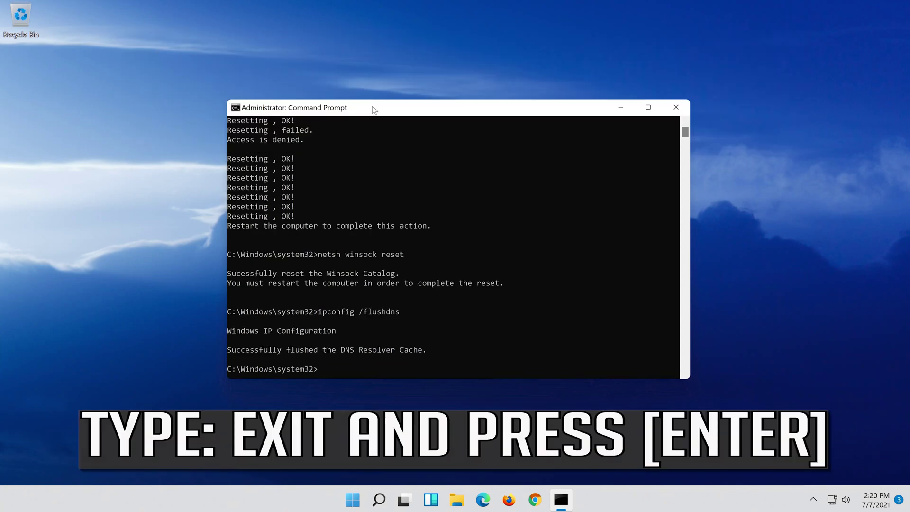
{"action": "type", "text": "it"}
{"action": "key", "text": "Return"}
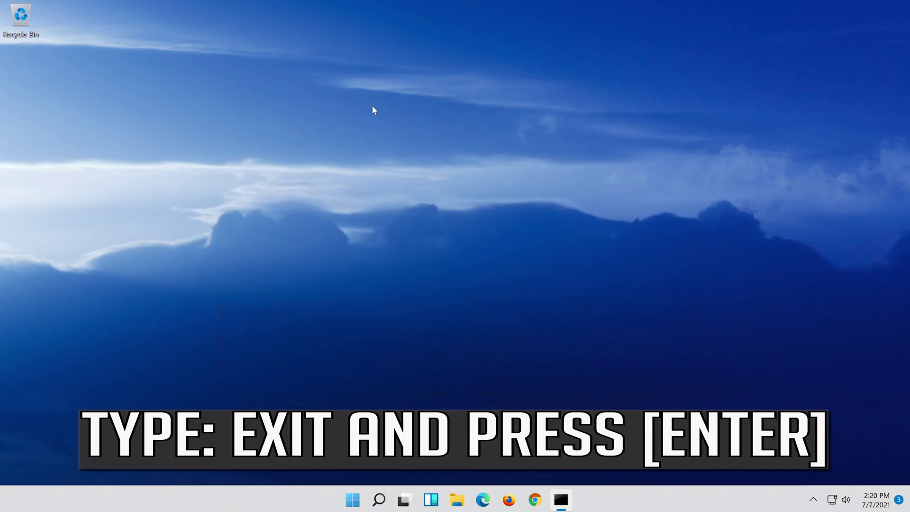